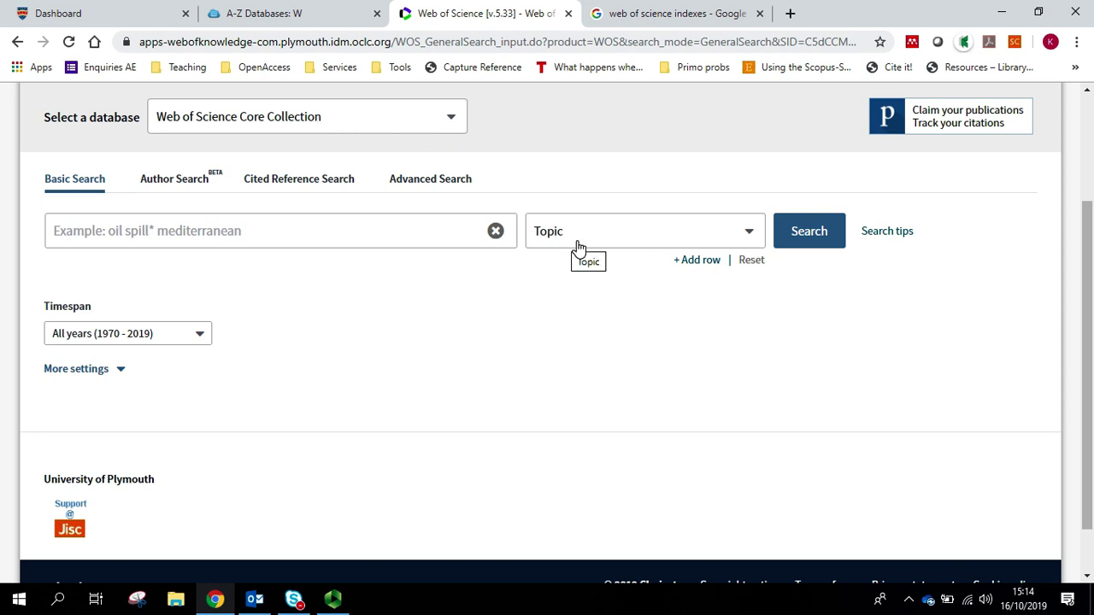
Set the timespan to a custom year range from 2000 to 2019 and expand the additional search settings to show the citation indexes.
click(199, 338)
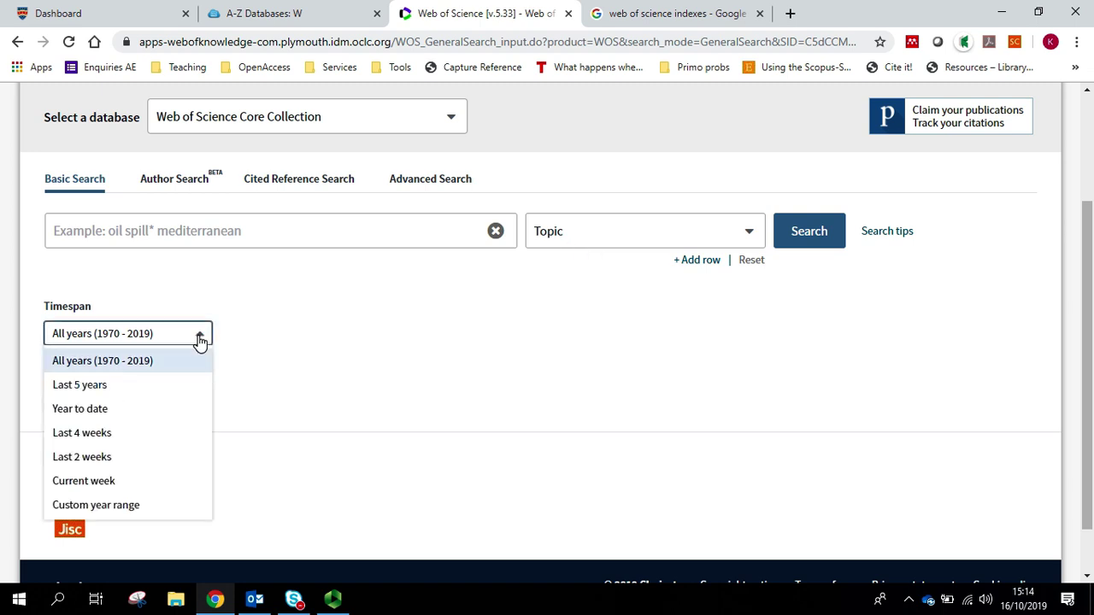
click(124, 507)
click(265, 338)
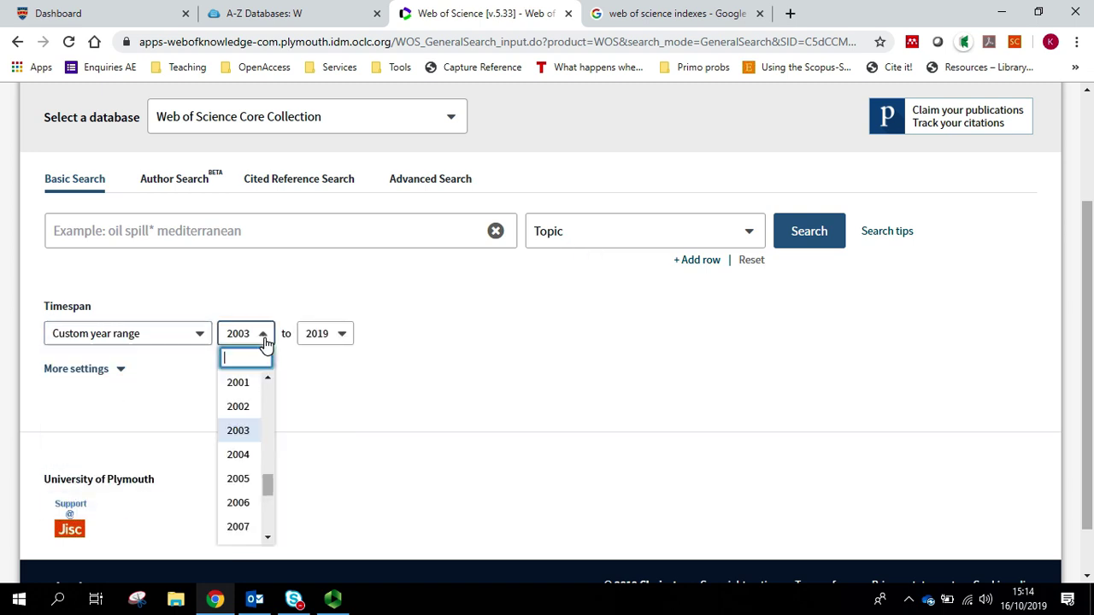
scroll(259, 389, up, 1)
click(248, 390)
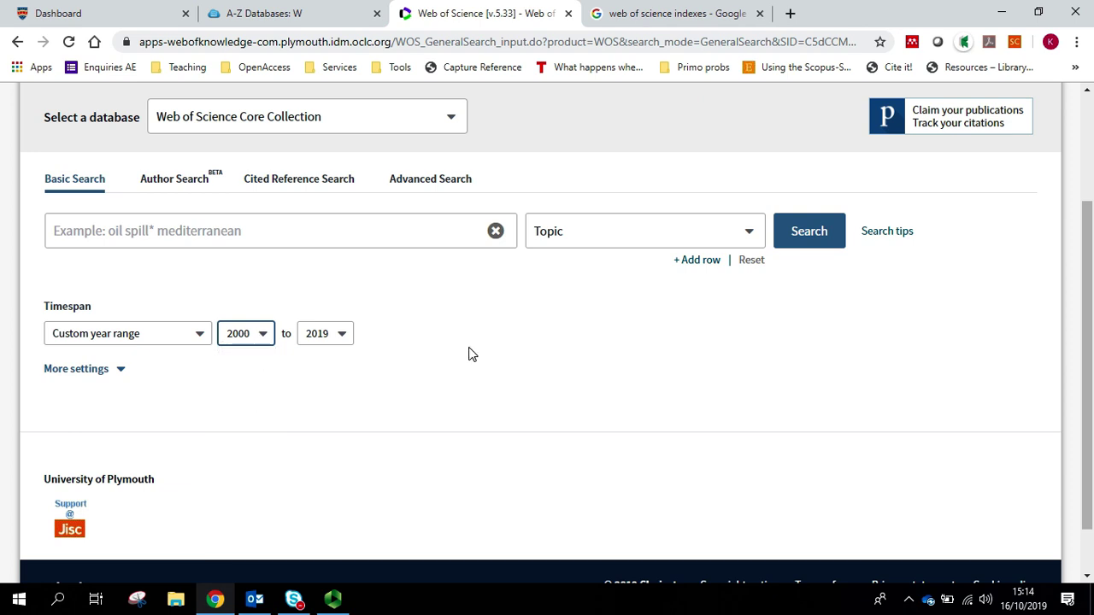
click(111, 370)
scroll(256, 427, down, 2)
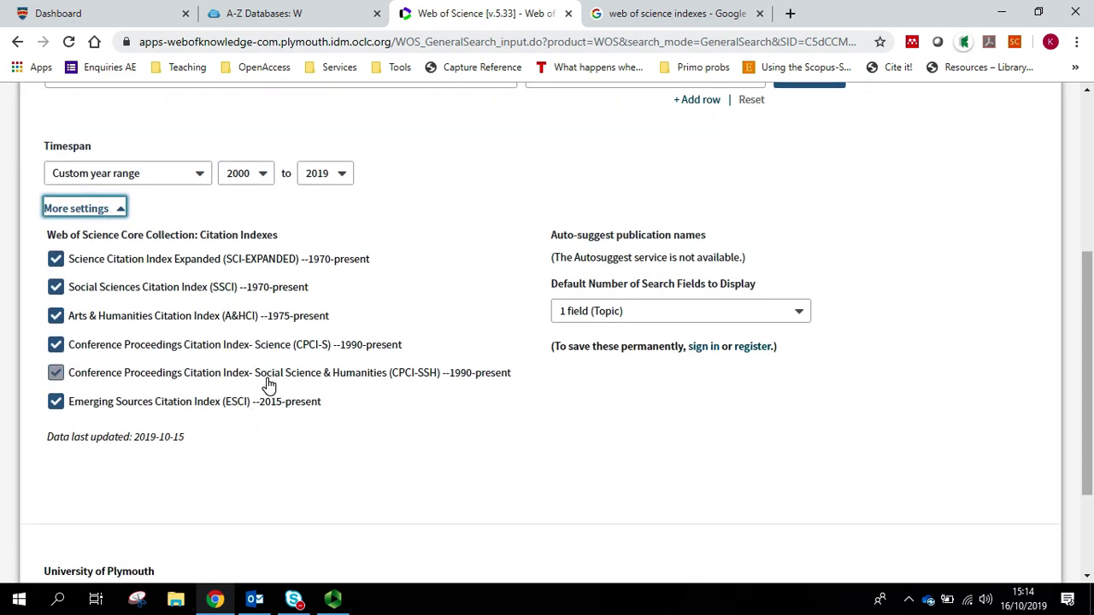
Search the Web of Science Core Collection for the topic "lanternfish".
scroll(334, 359, up, 3)
click(178, 310)
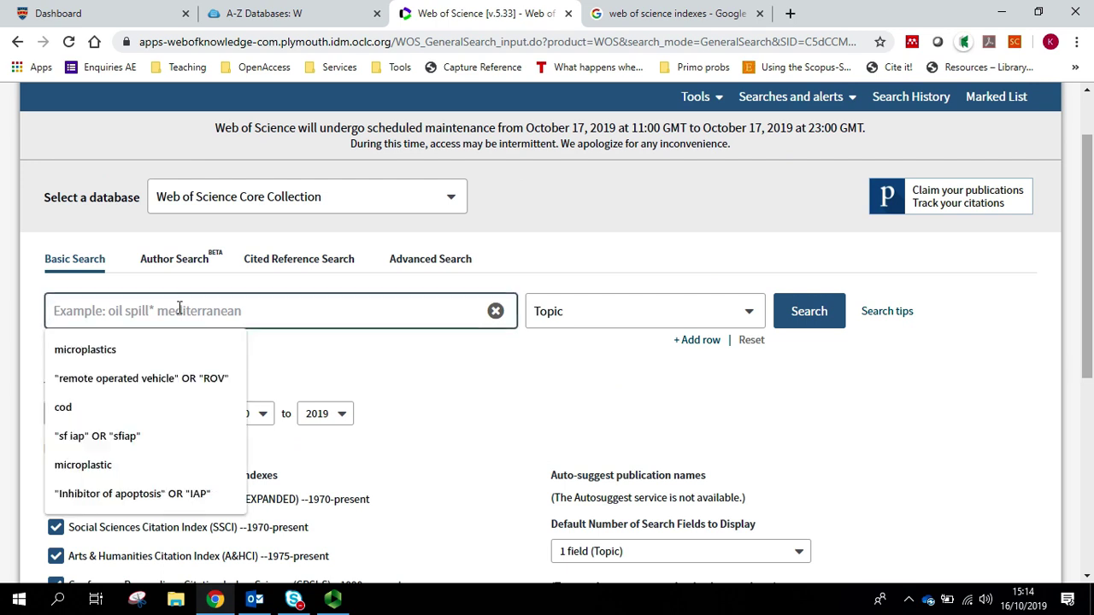
text(lant)
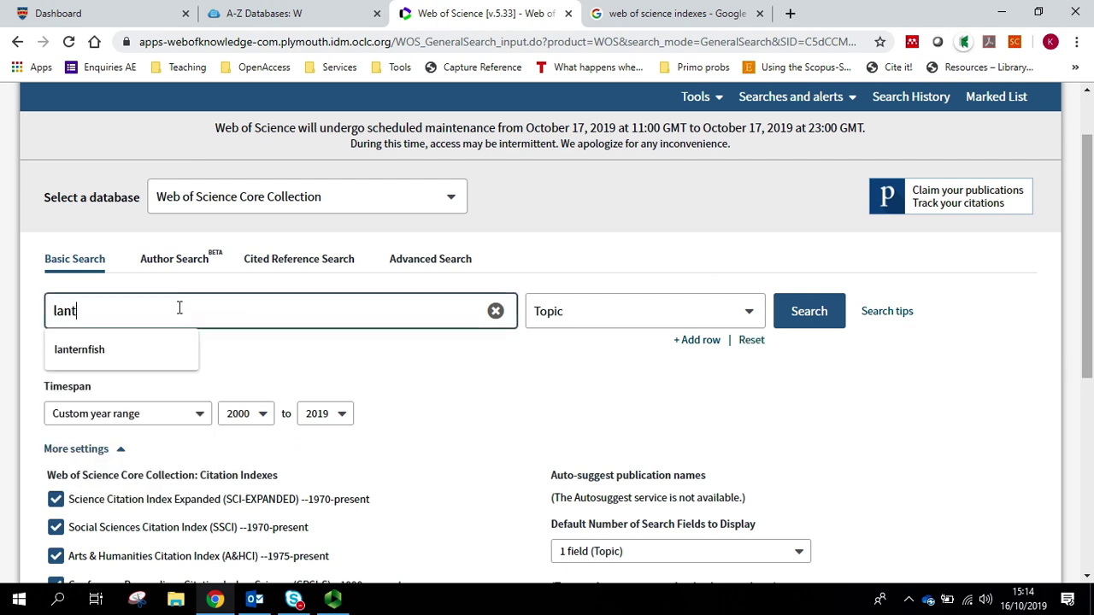
text(ernfish)
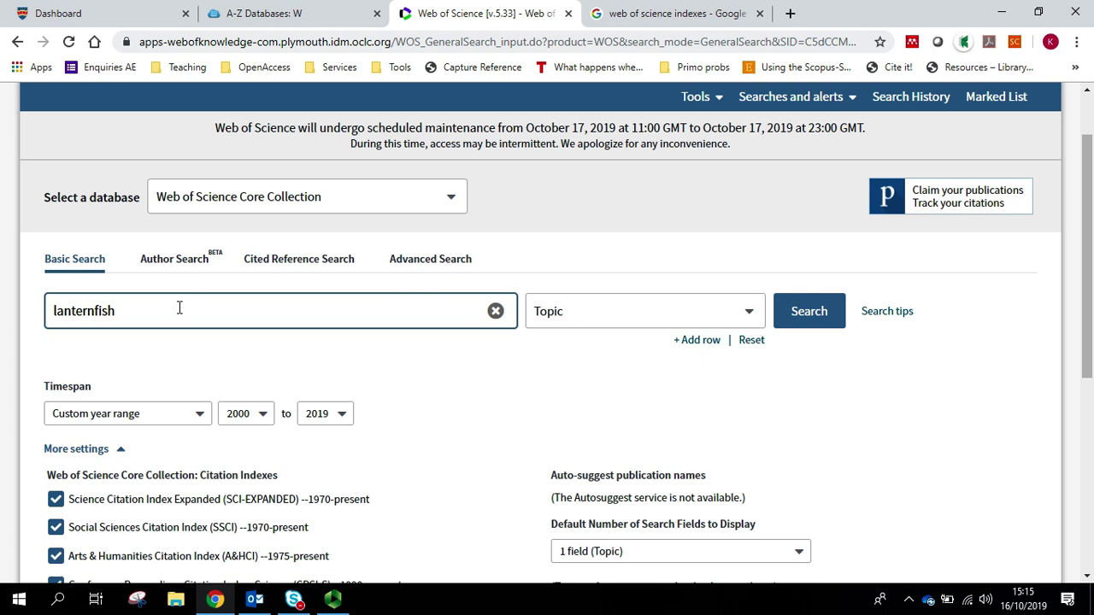
click(821, 313)
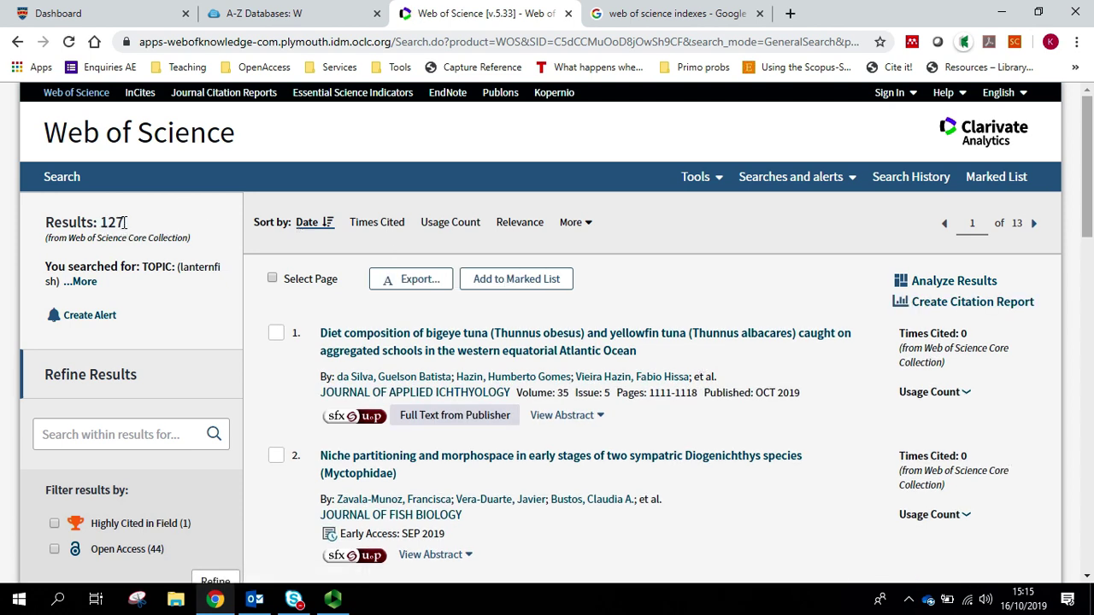
Refine the results by document type to Article and Review.
scroll(164, 237, down, 5)
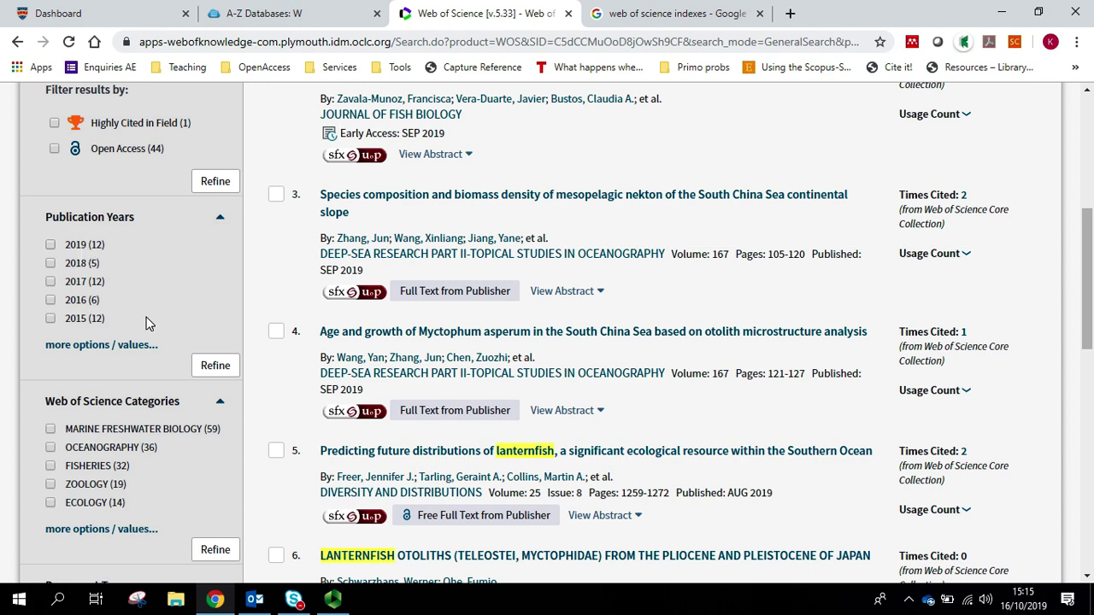
scroll(152, 309, down, 2)
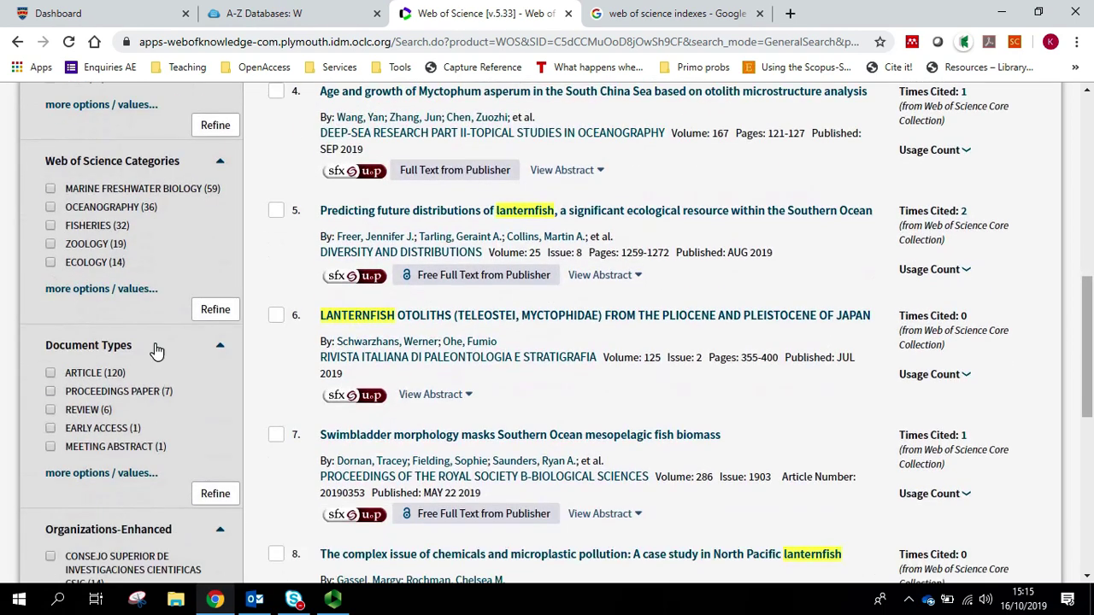
click(50, 373)
click(51, 410)
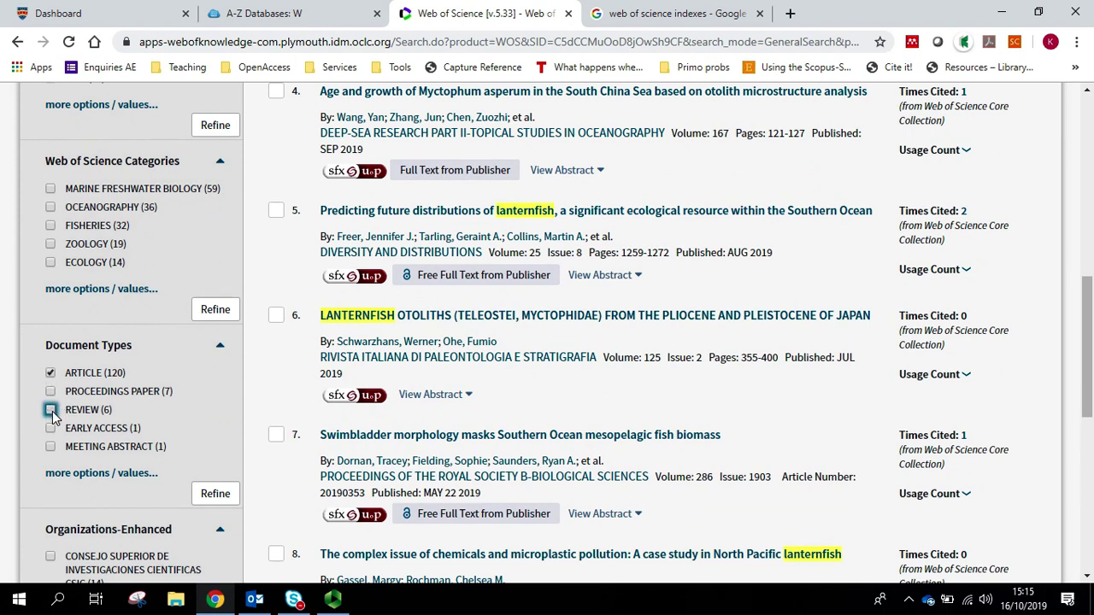
click(215, 493)
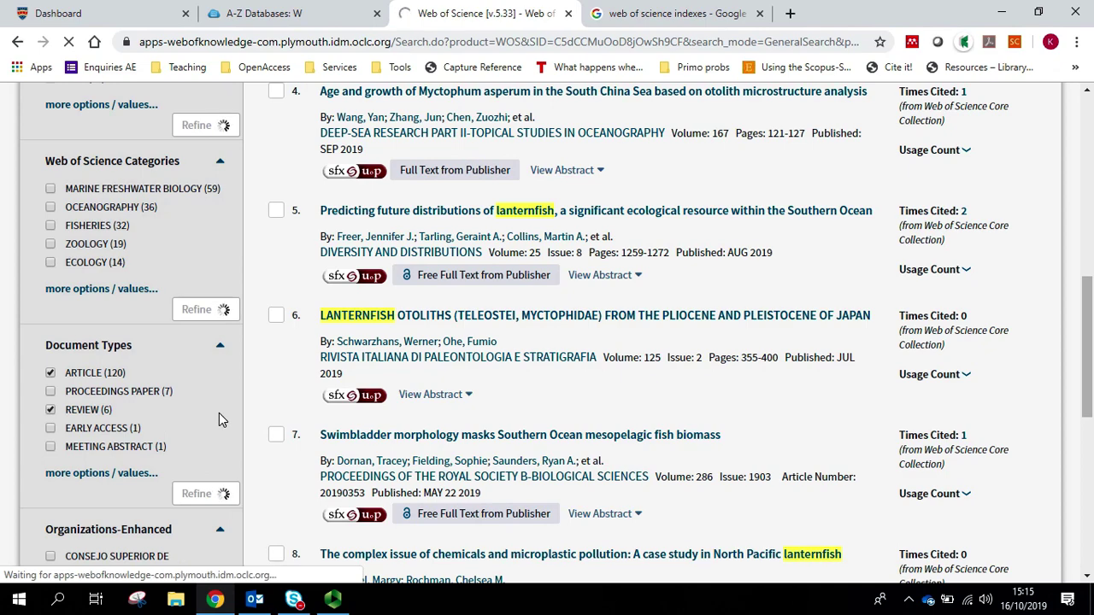
Examine the remaining refine filters for the results, expanding the Authors and Source Titles groups.
scroll(218, 413, down, 9)
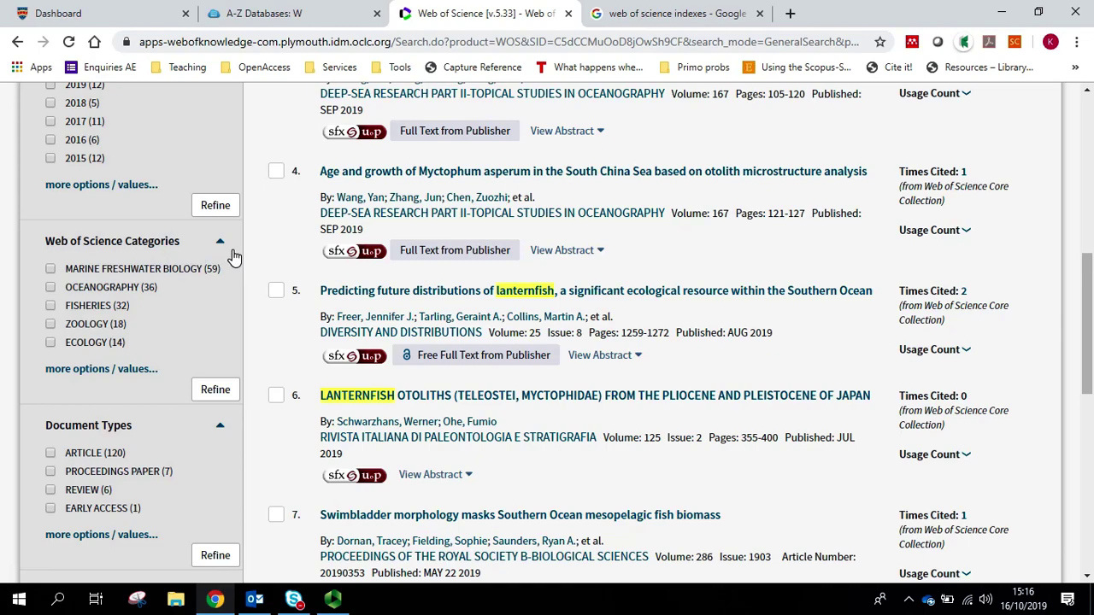
scroll(233, 256, down, 6)
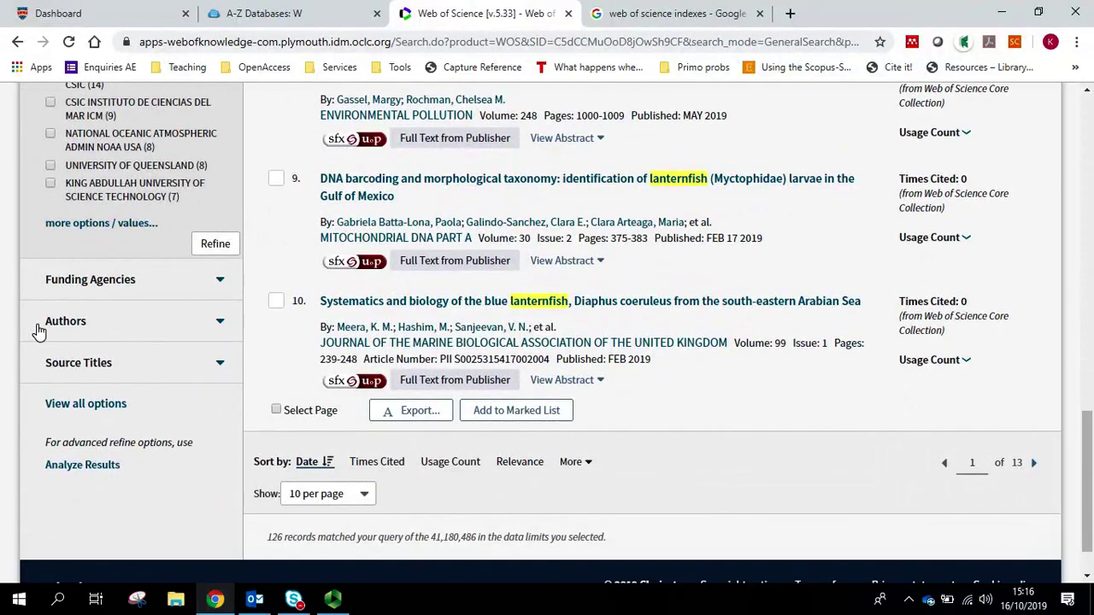
click(220, 324)
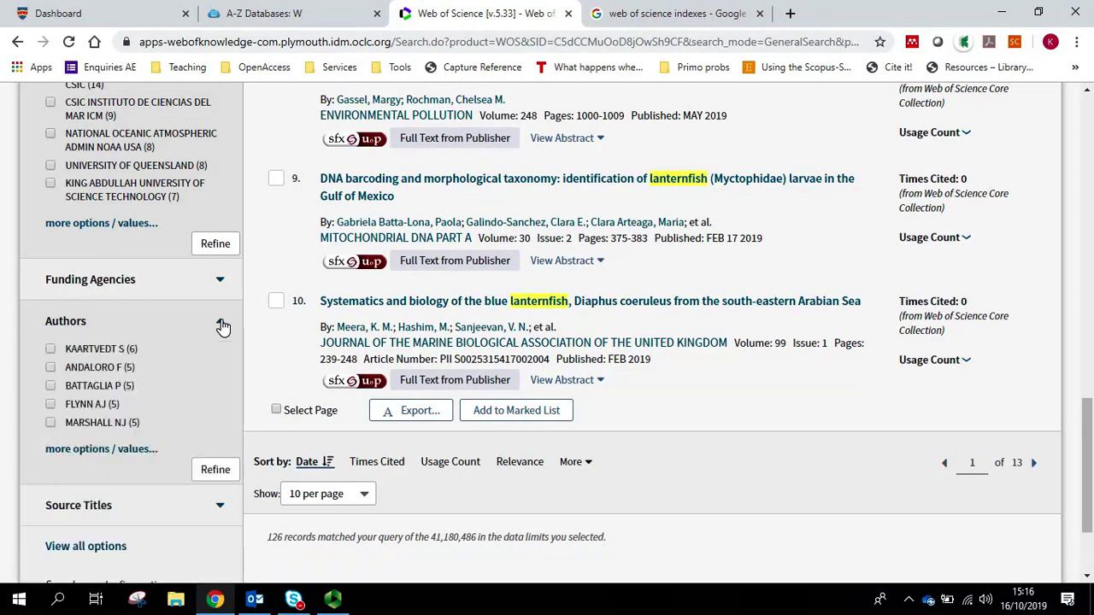
scroll(220, 324, down, 3)
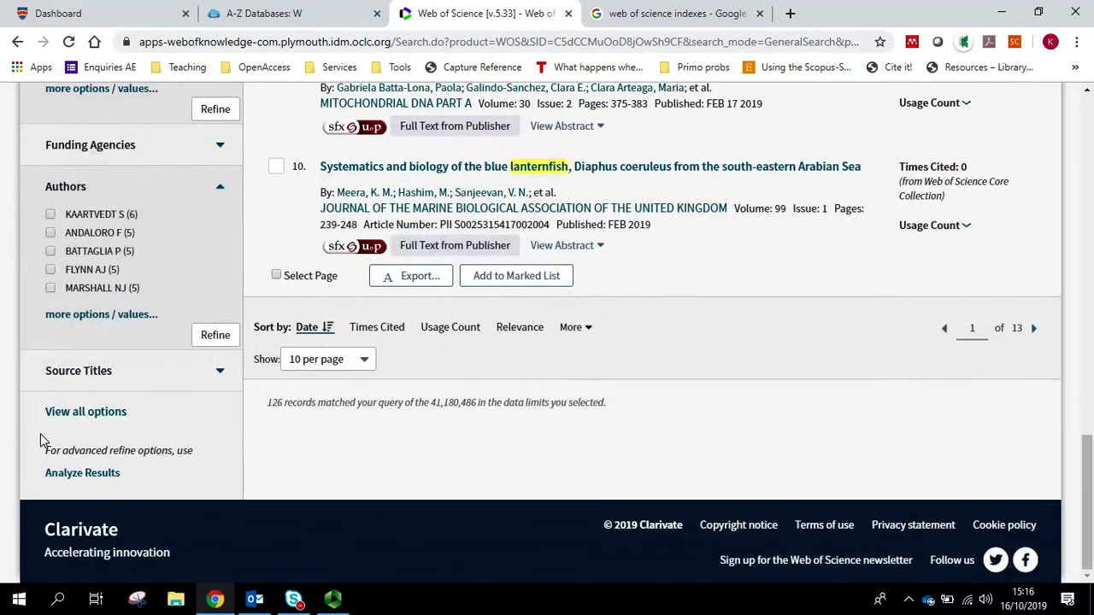
click(227, 383)
scroll(209, 384, down, 2)
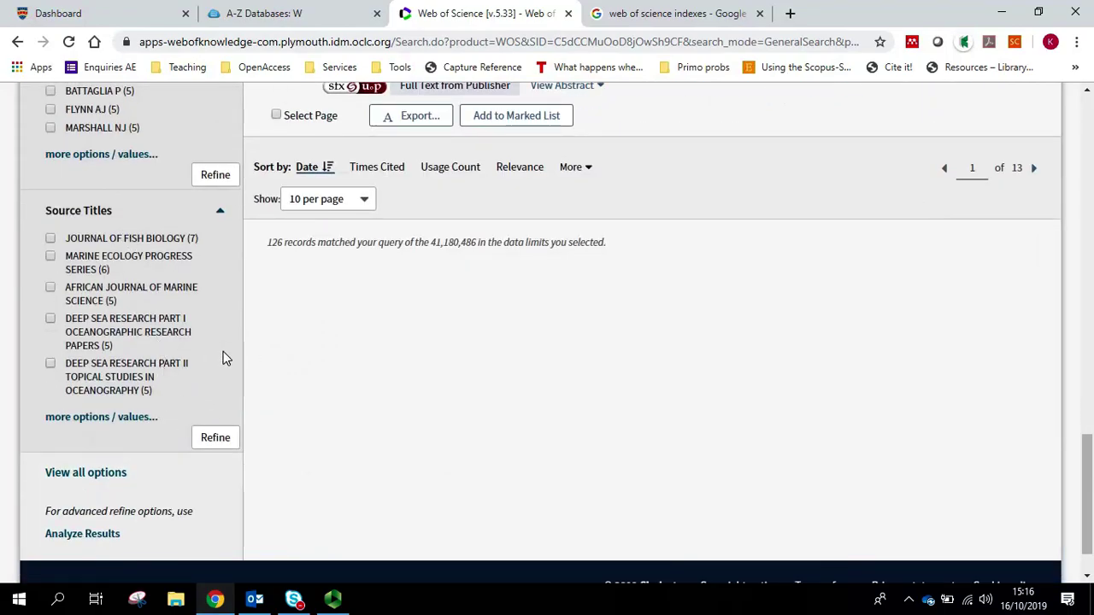
scroll(225, 355, up, 15)
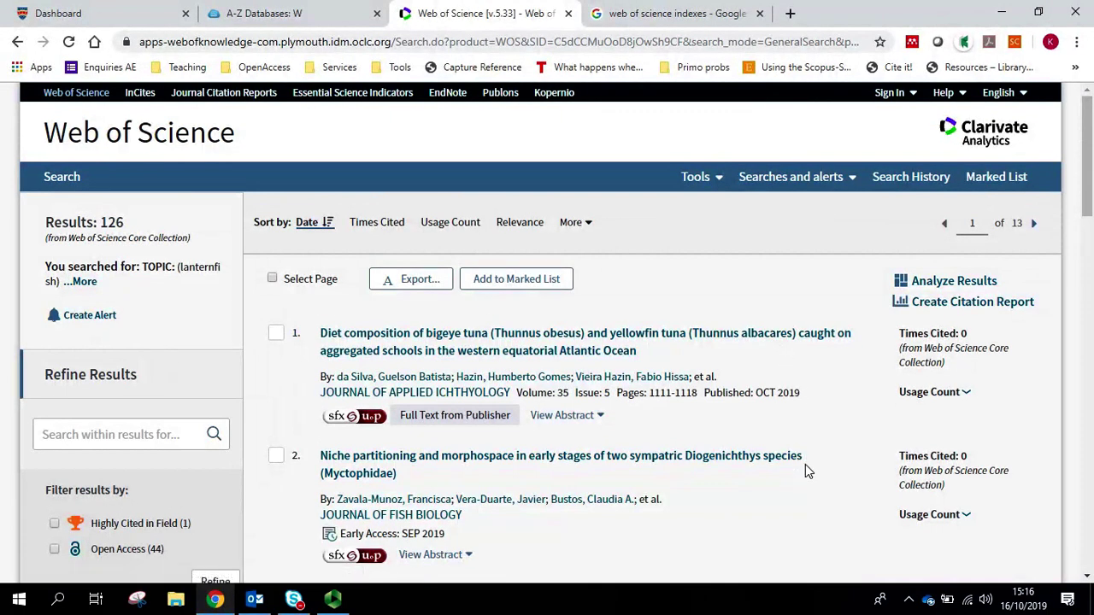
Open the first result, on the diet composition of bigeye and yellowfin tuna, and examine its abstract, keywords and citation details.
scroll(810, 458, down, 2)
scroll(812, 455, down, 2)
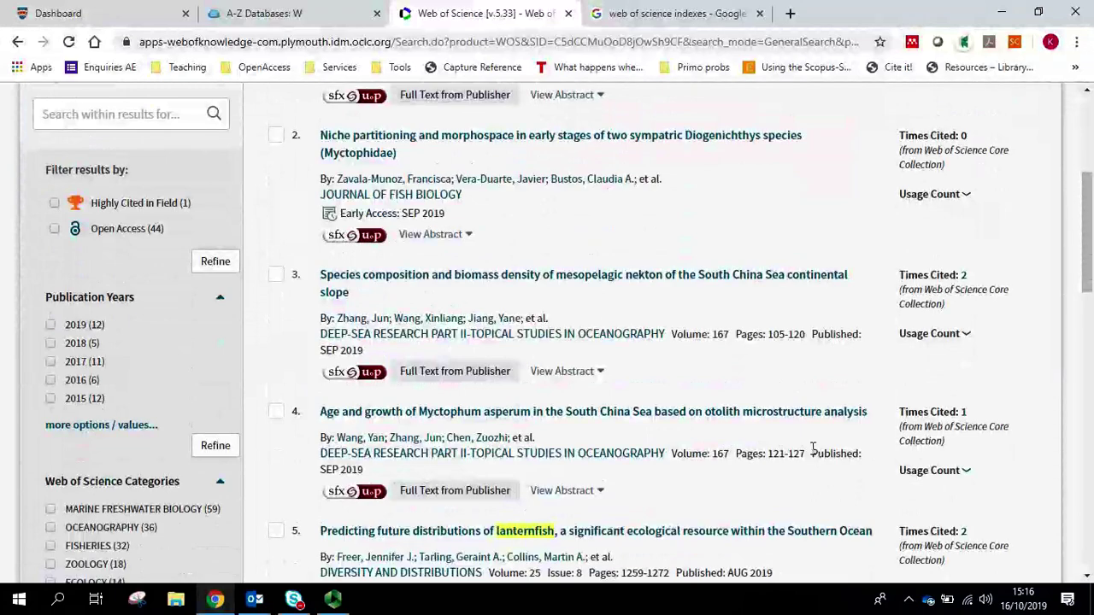
scroll(812, 448, up, 4)
click(719, 344)
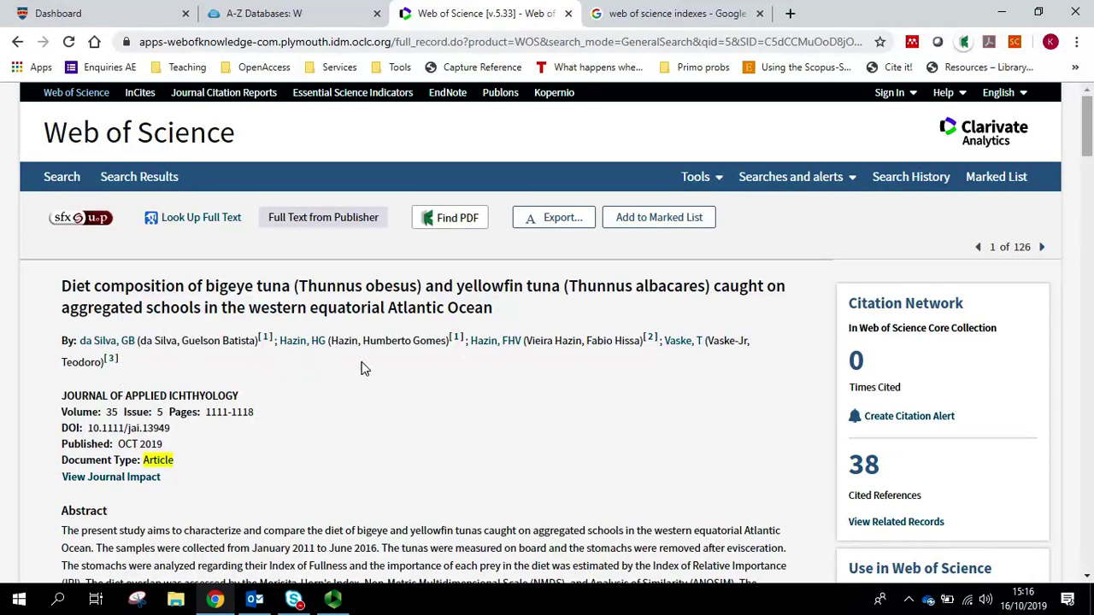
scroll(381, 367, down, 2)
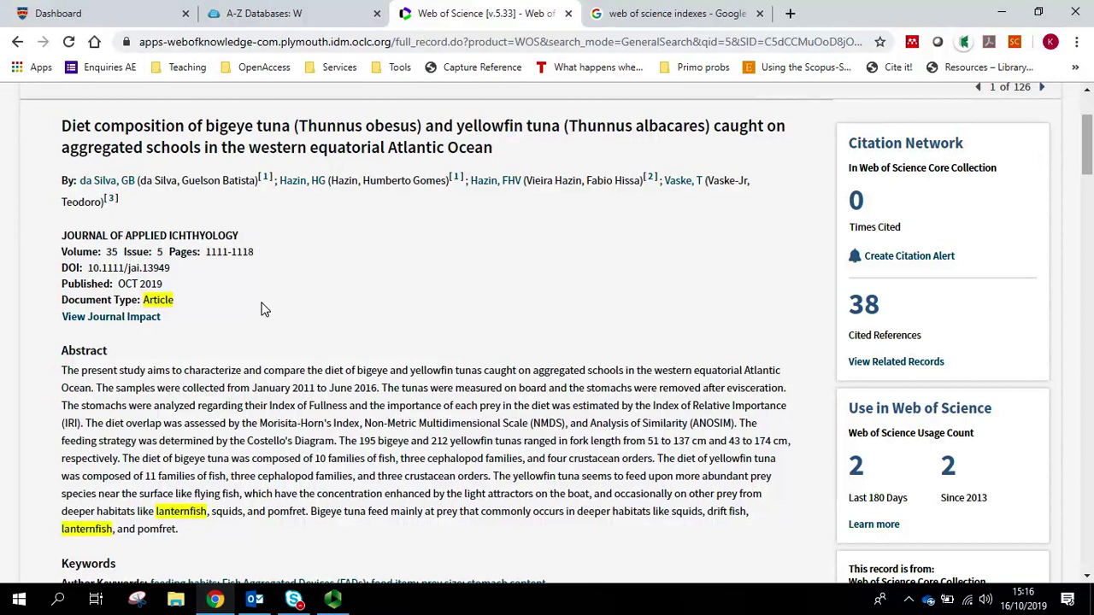
scroll(459, 303, down, 2)
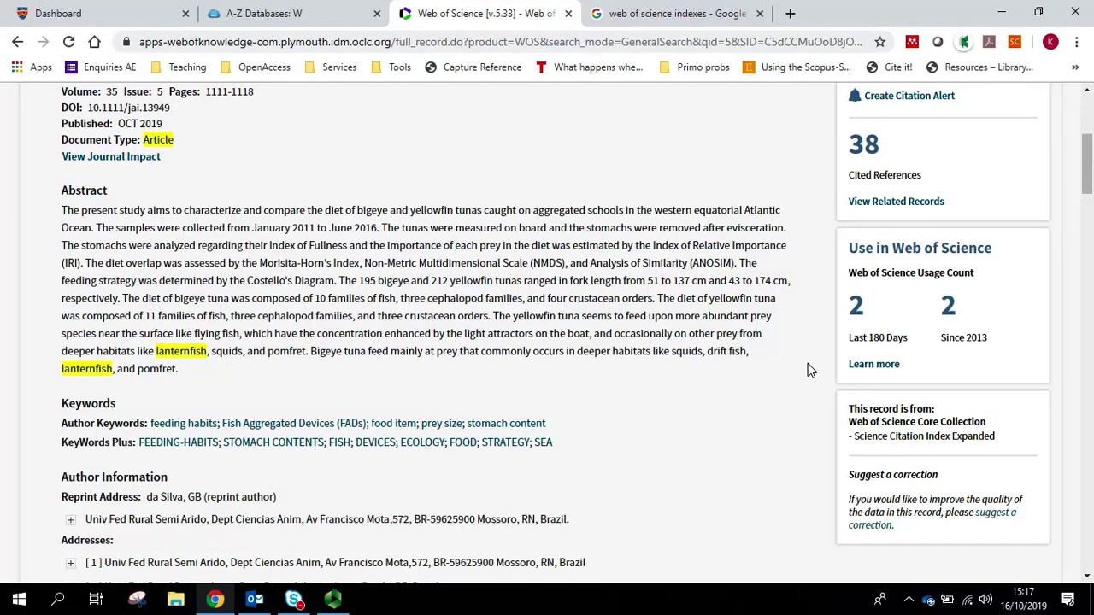
scroll(781, 365, down, 3)
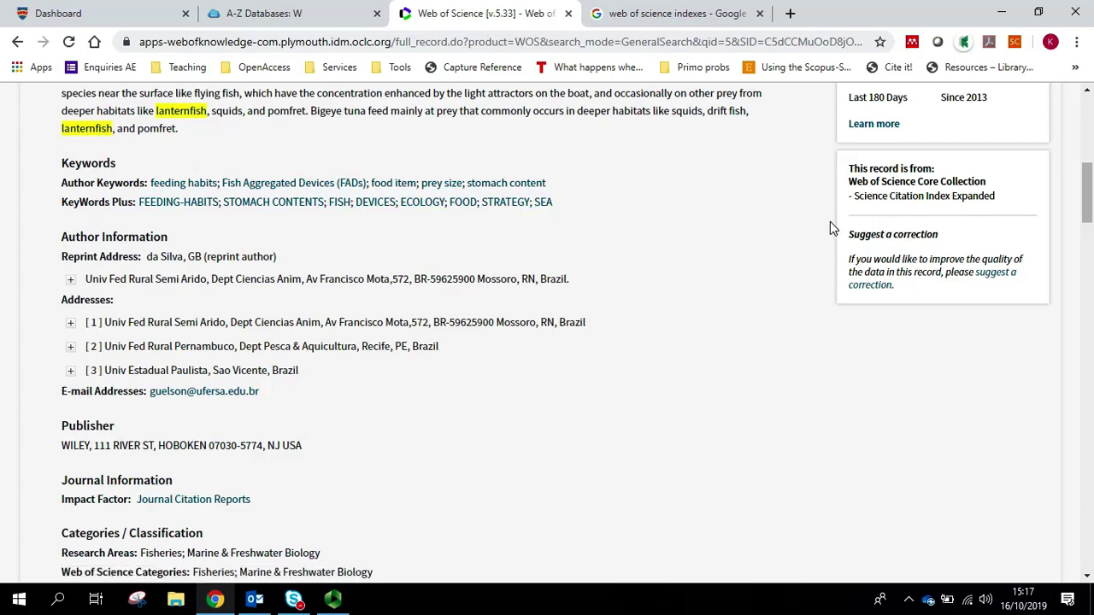
Examine the article's cited references and open the one on feeding habits of yellowfin tuna associated with fish aggregation devices in American Samoa.
scroll(829, 221, down, 6)
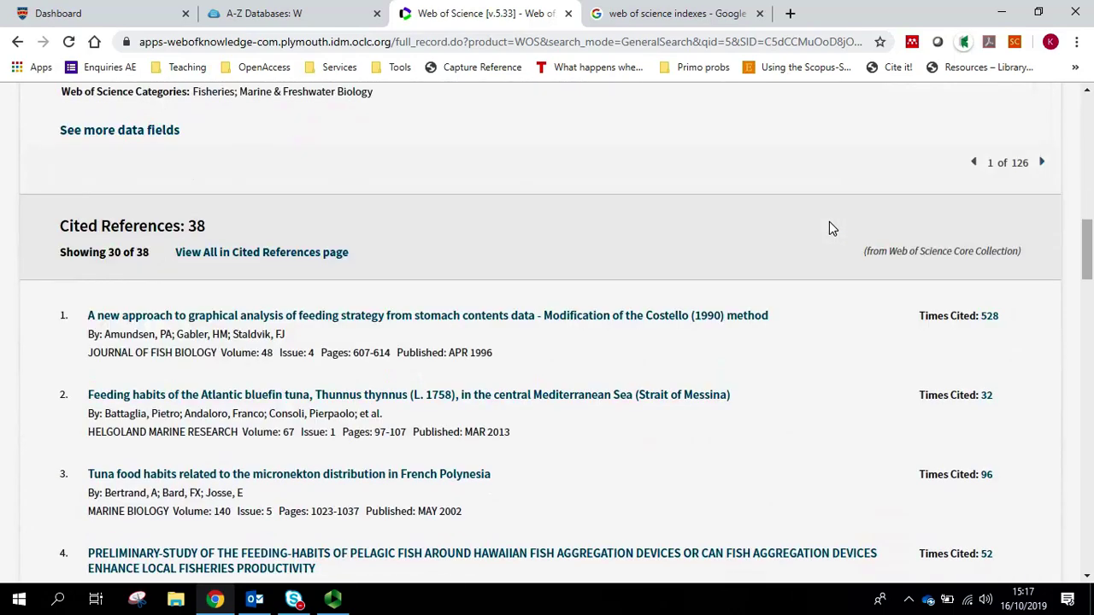
scroll(829, 227, down, 1)
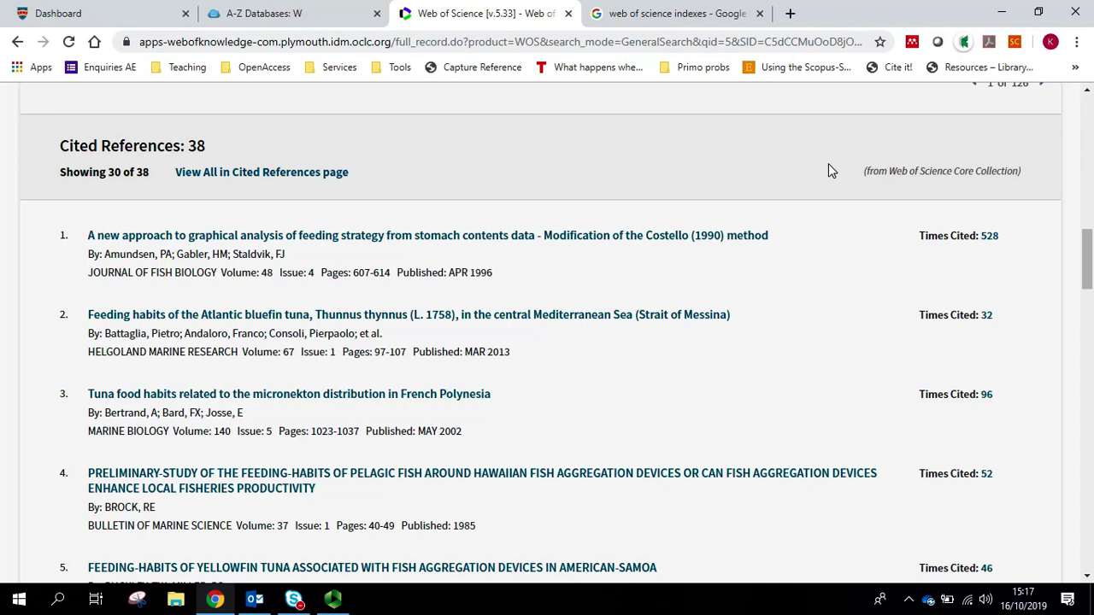
scroll(826, 210, down, 3)
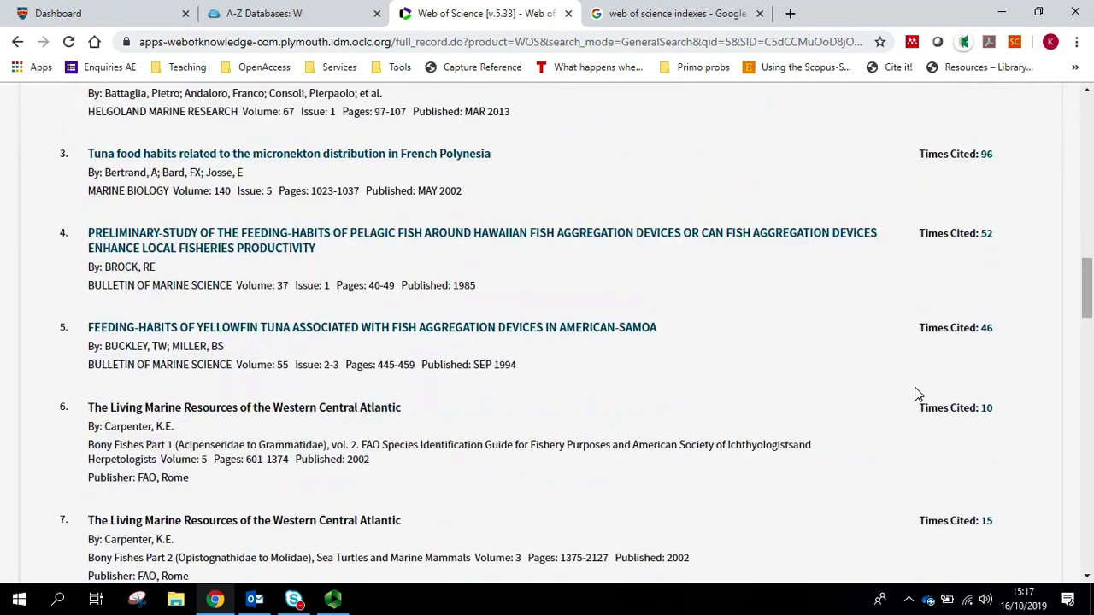
click(629, 334)
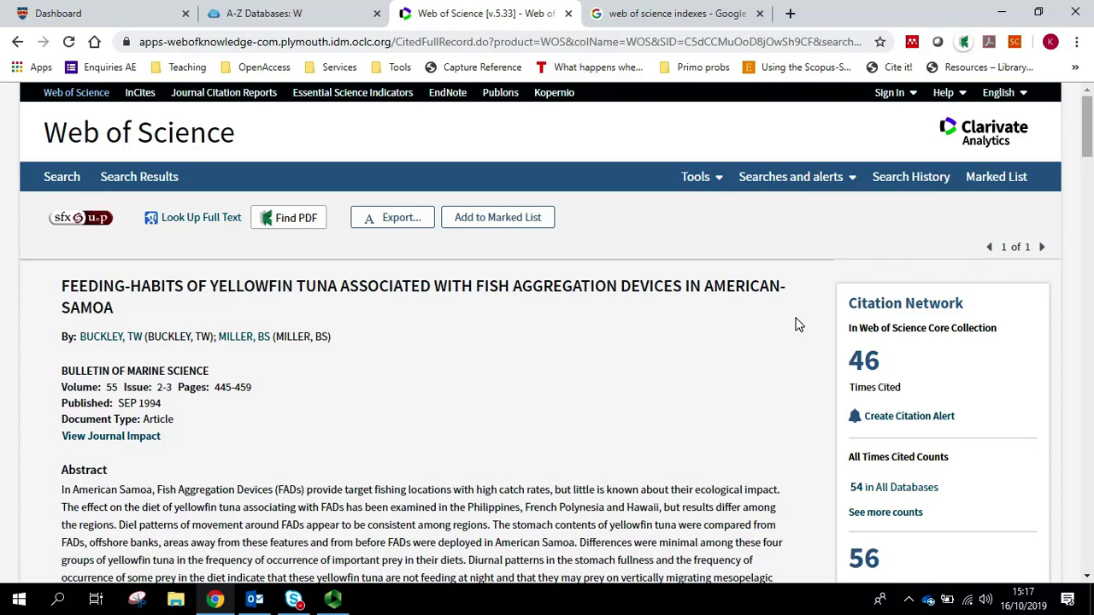
Review the cited article's record and open the list of articles that cite it in the Core Collection.
scroll(795, 325, down, 4)
scroll(794, 319, up, 3)
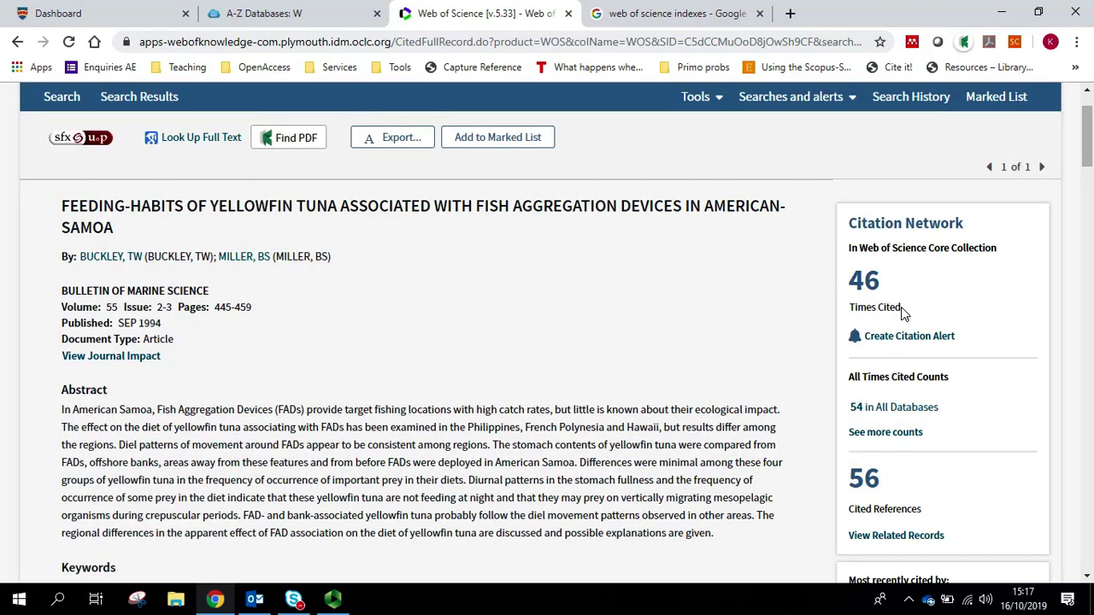
drag(908, 314, 847, 313)
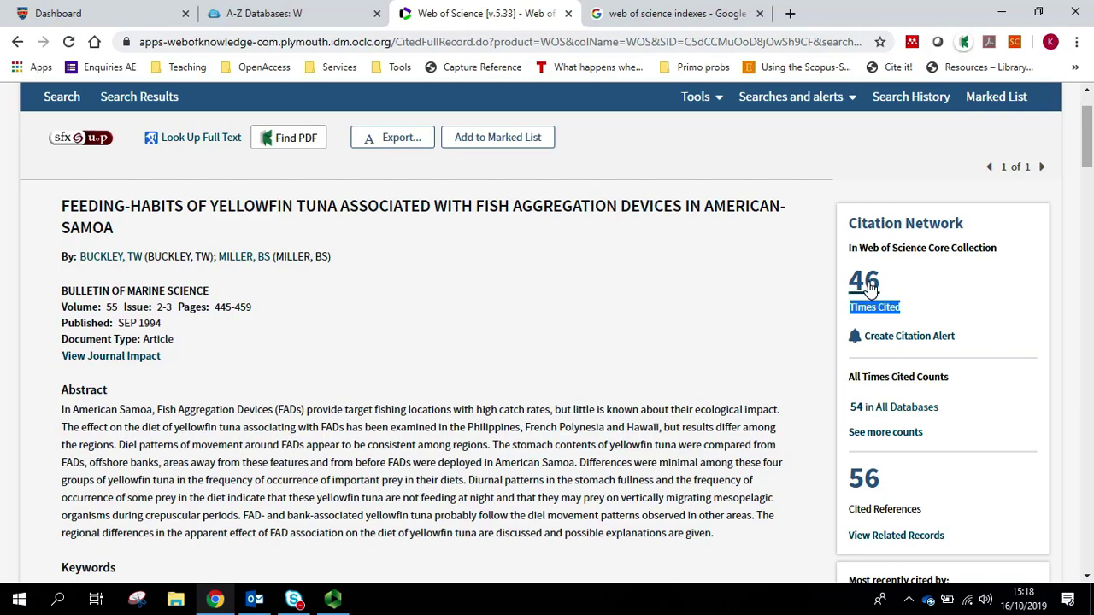
click(870, 287)
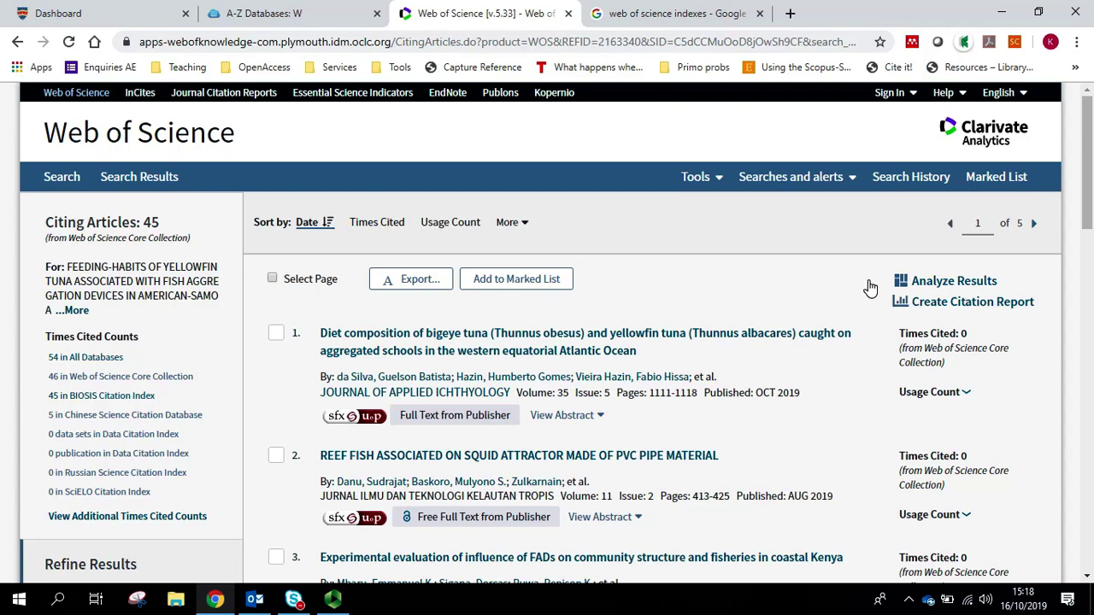
Return to the refined lanternfish search results and look through the first entries.
key(alt+Left)
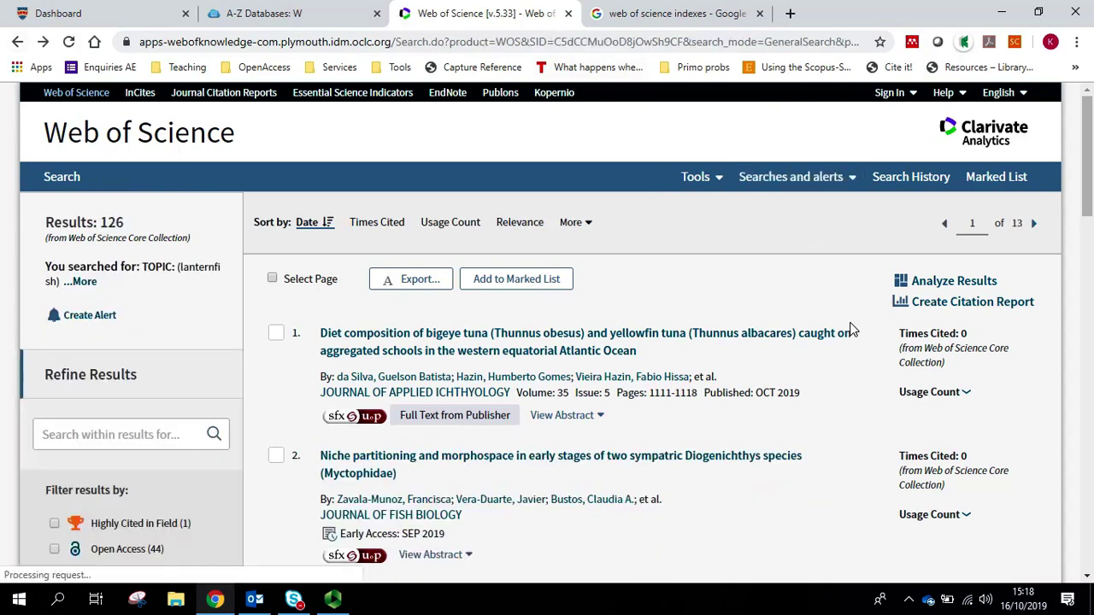
scroll(841, 324, down, 2)
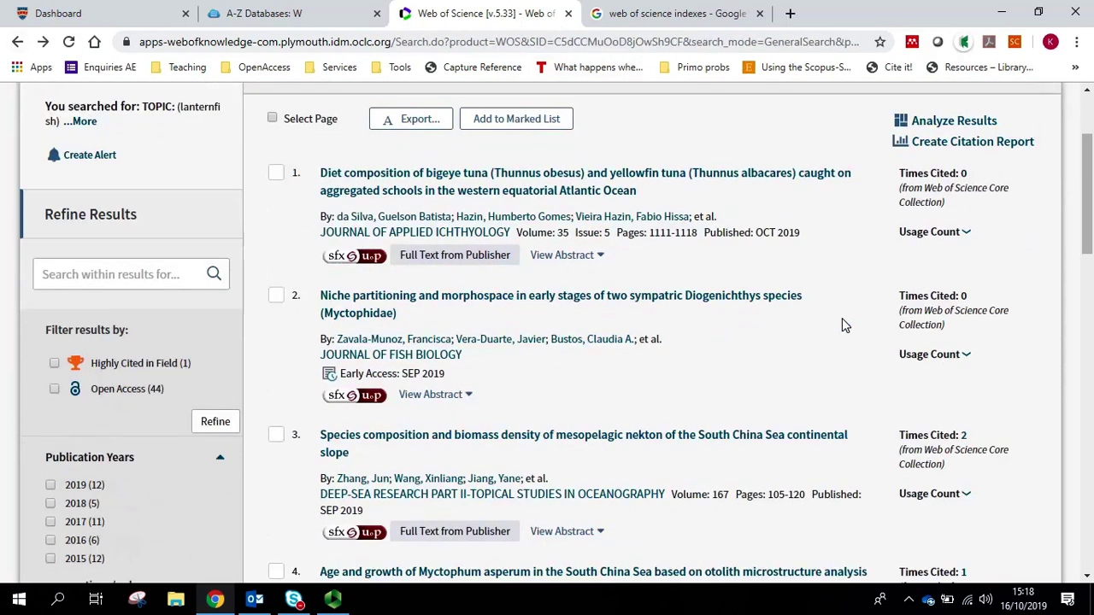